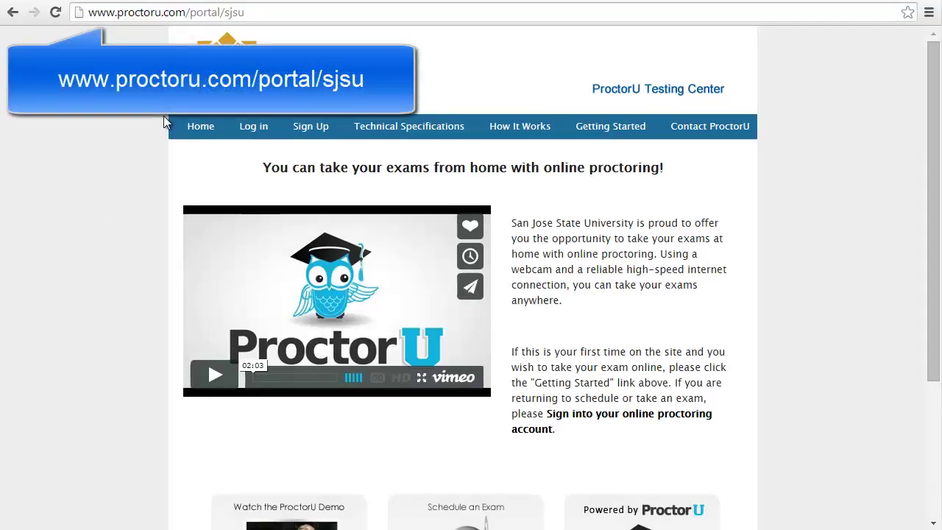
Open the account sign-up form from the San Jose State University portal and allow the site to use the camera.
click(324, 12)
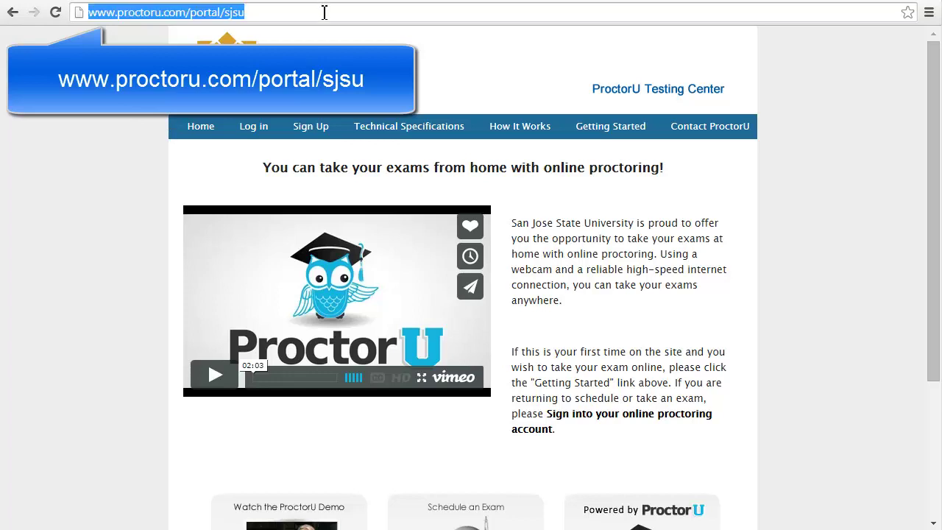
click(311, 126)
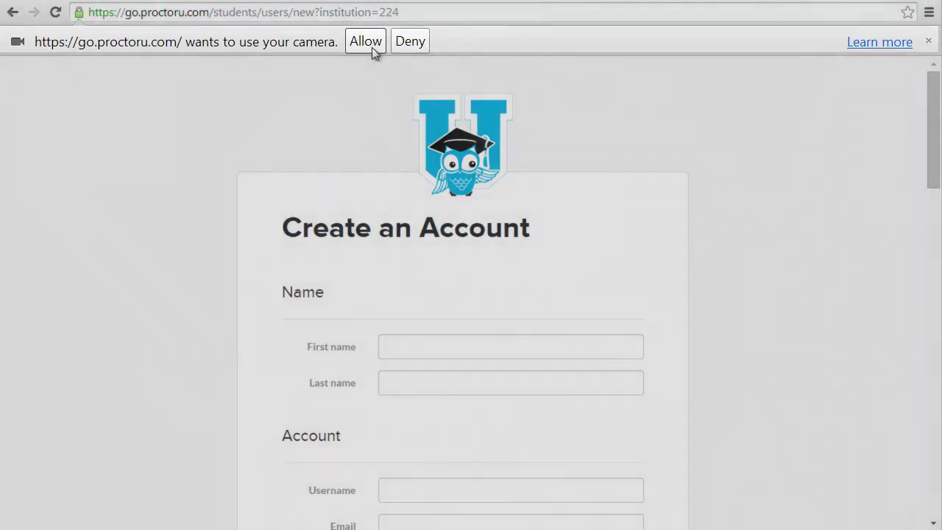
click(372, 47)
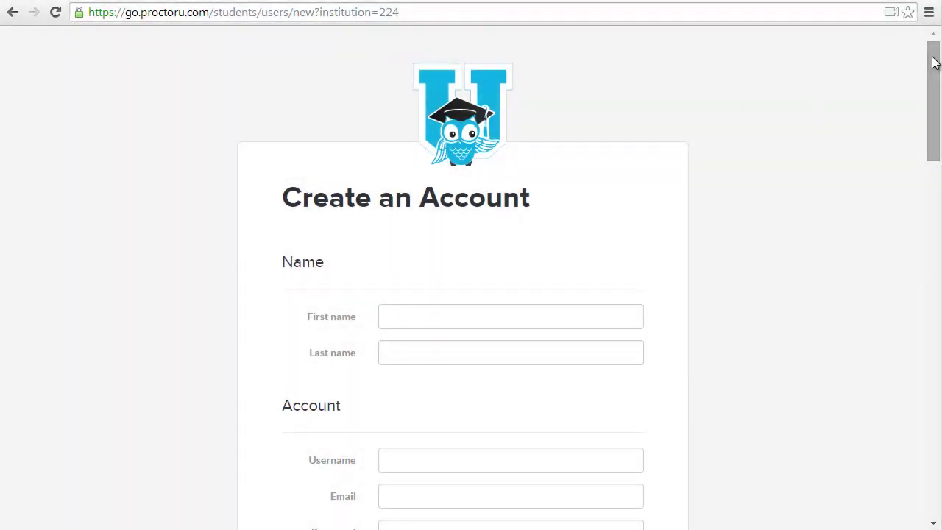
Take a webcam snapshot for the Picture section of the account form.
drag(933, 63, 932, 62)
middle_click(908, 74)
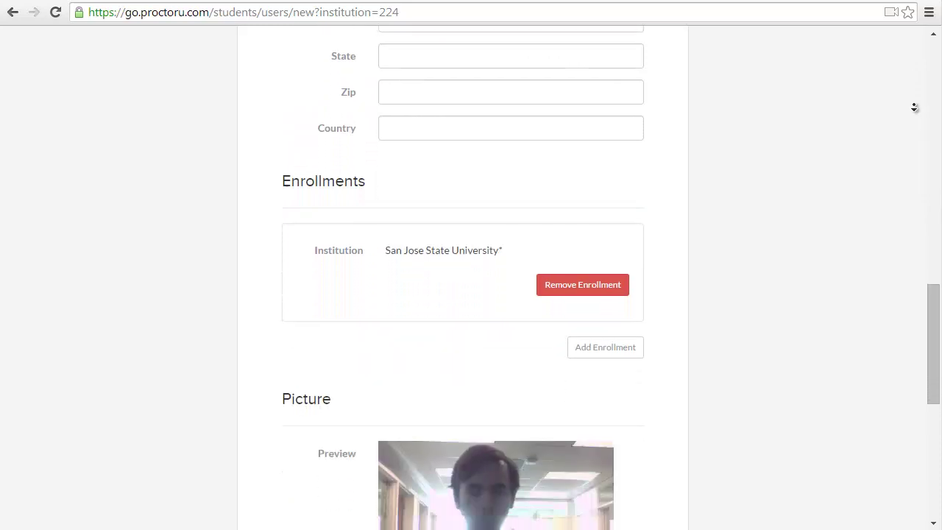
click(657, 122)
scroll(790, 225, down, 1)
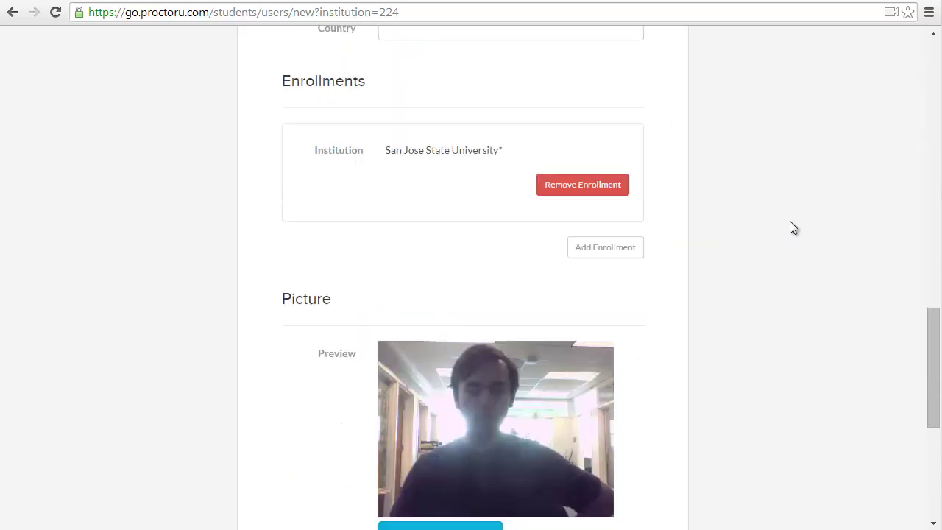
scroll(788, 228, down, 1)
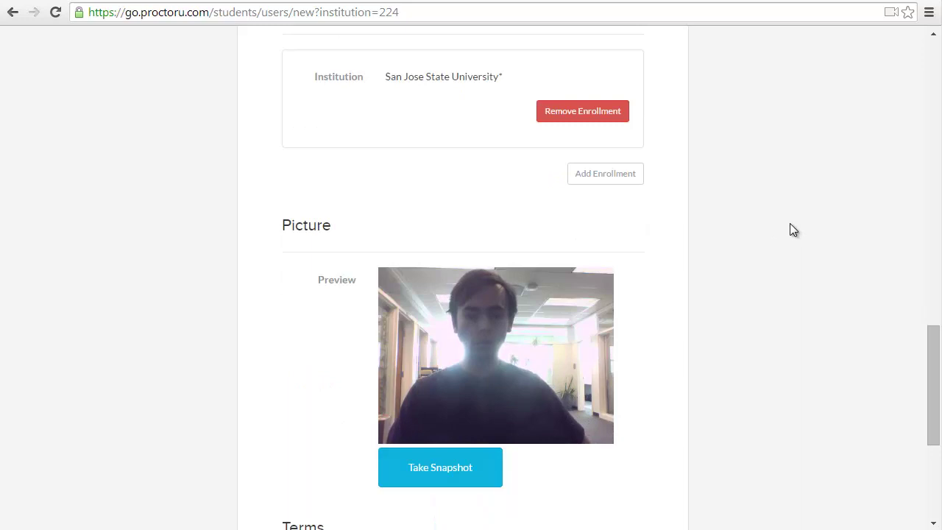
scroll(662, 294, down, 2)
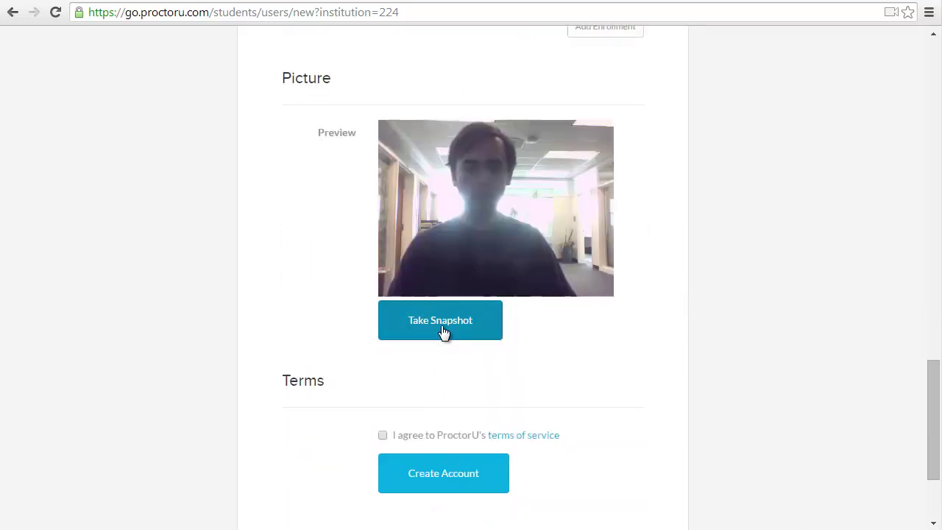
click(444, 332)
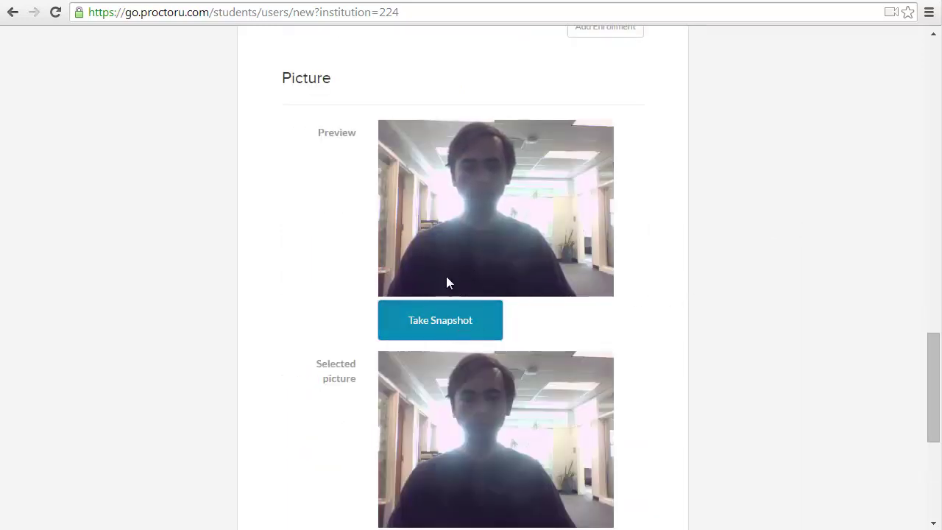
Agree to ProctorU's terms of service and submit the form to create the account.
scroll(324, 242, down, 3)
scroll(487, 225, down, 2)
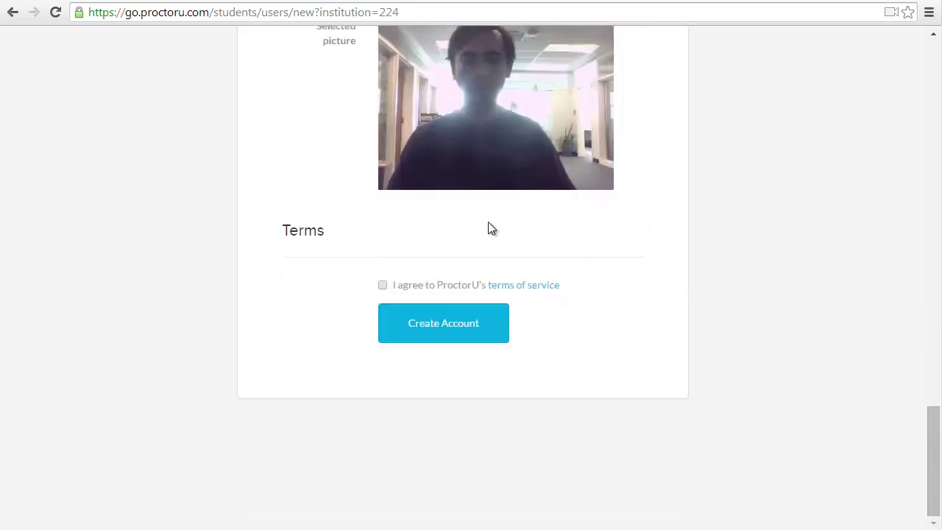
click(383, 285)
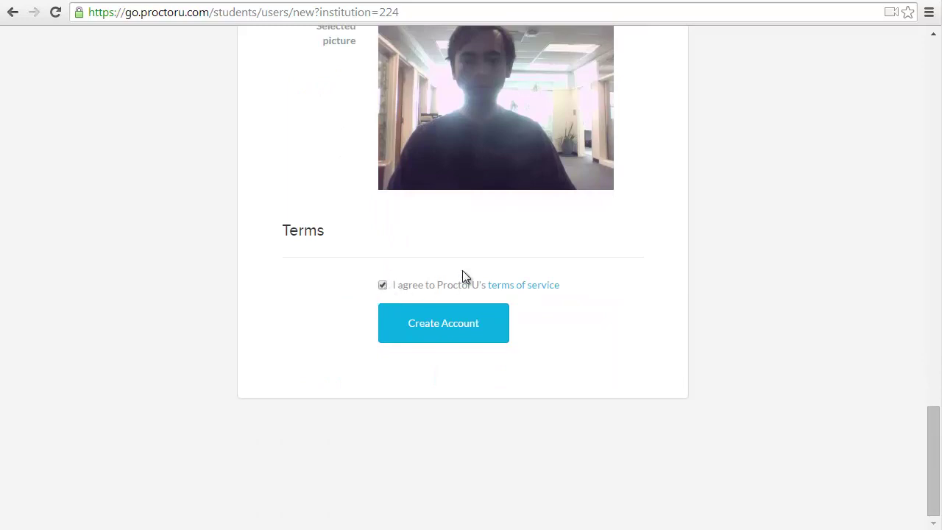
click(443, 337)
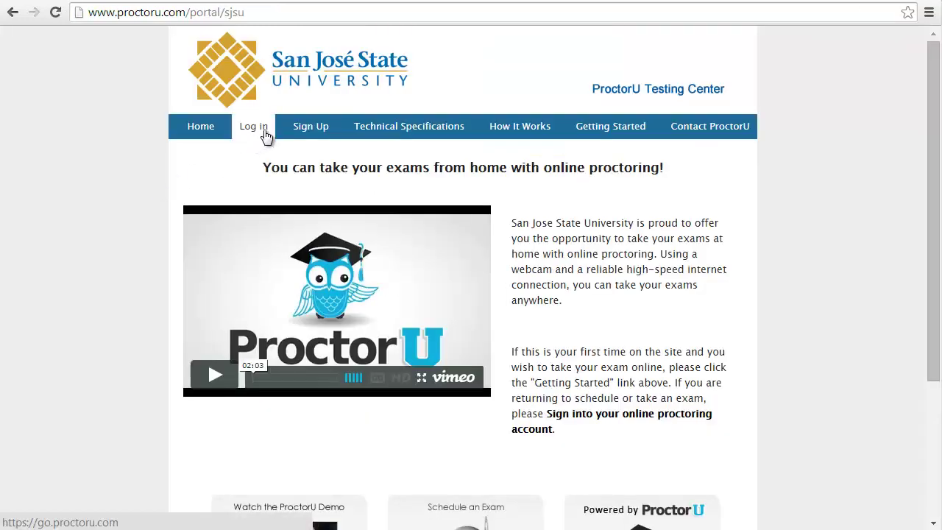
Log in from the university portal by entering the account username and password.
click(265, 135)
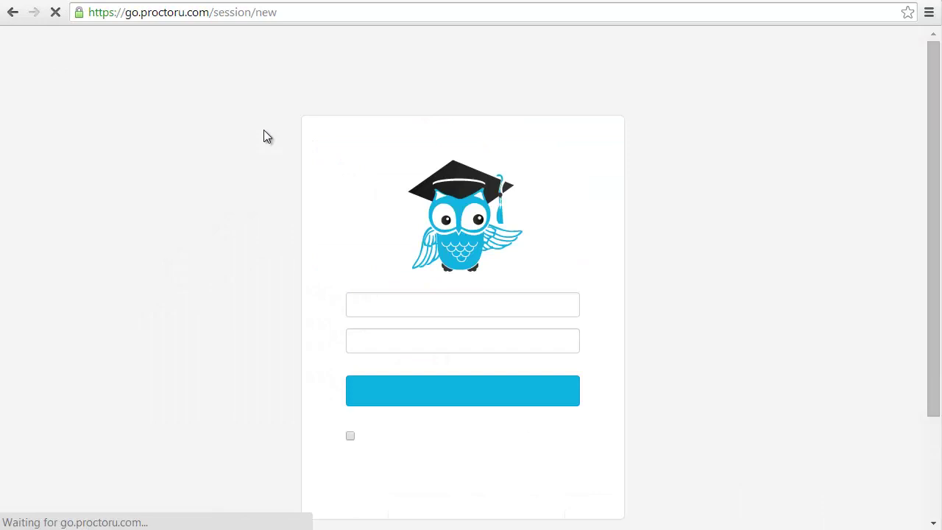
scroll(408, 323, down, 1)
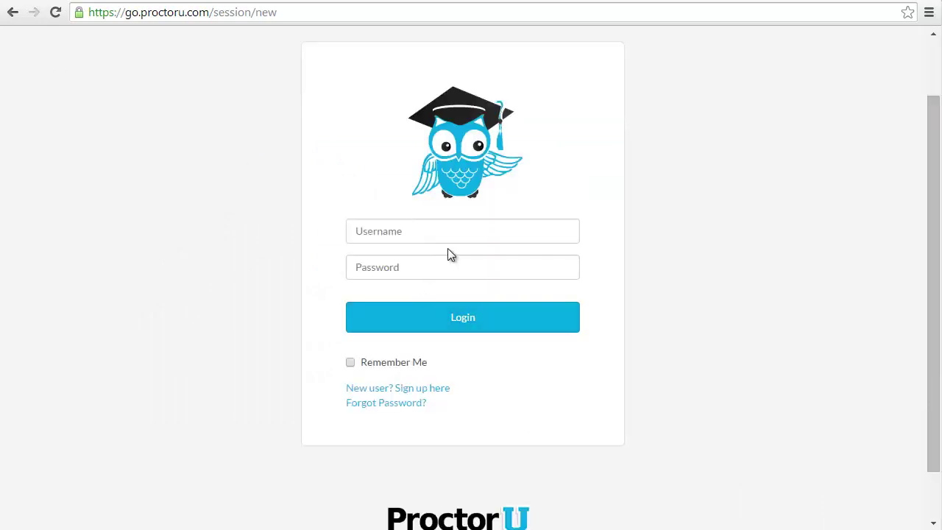
click(464, 241)
text(geisler)
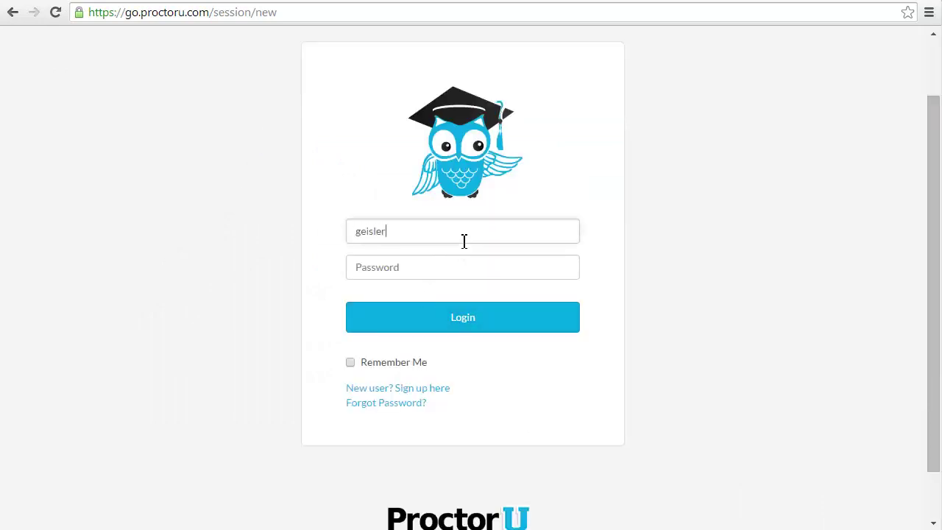
key(Tab)
text(*******)
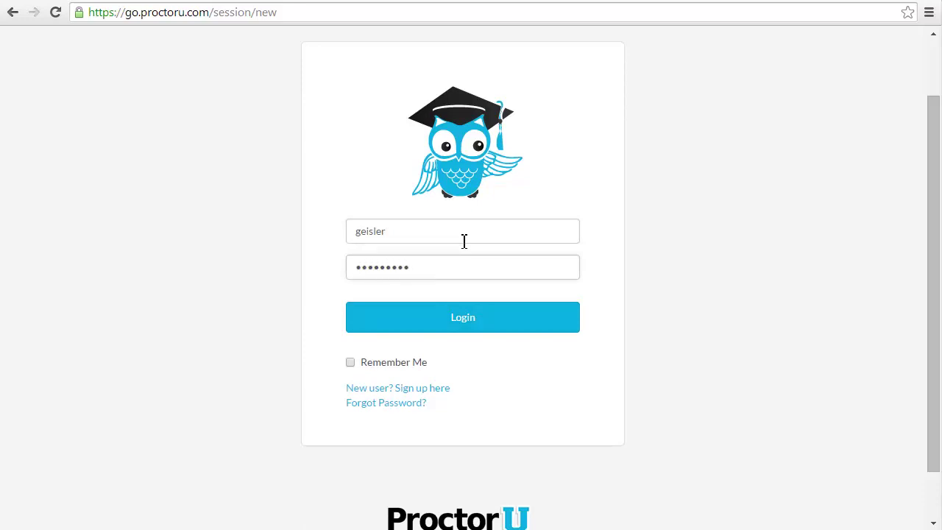
click(489, 323)
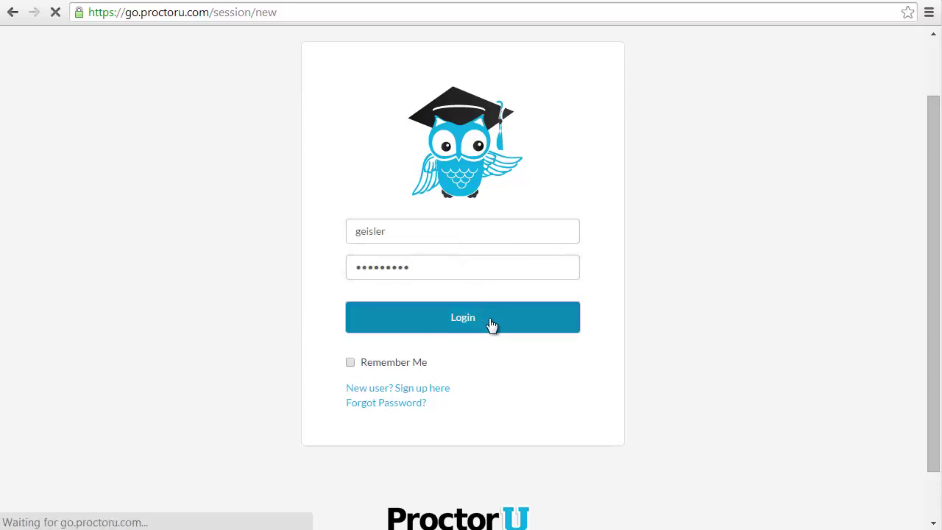
Start scheduling a new exam and confirm San Jose State University* as the institution.
scroll(657, 158, down, 5)
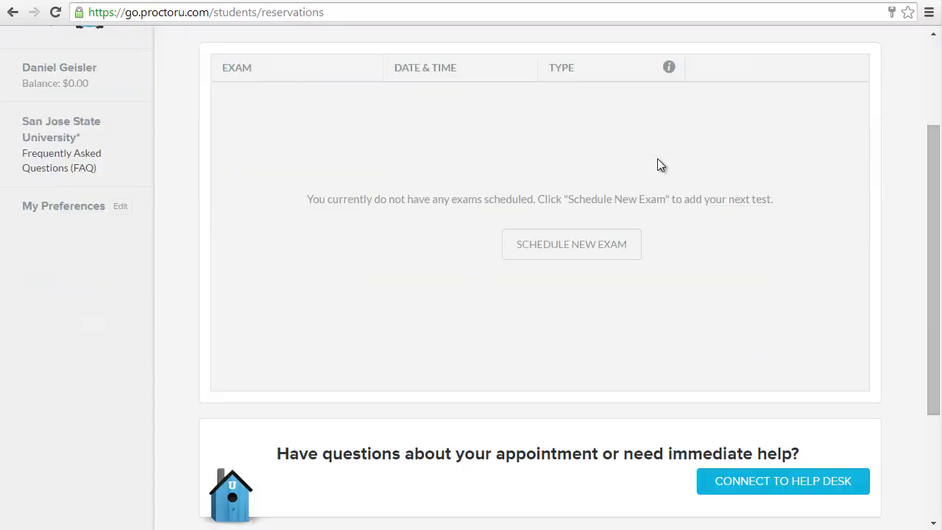
scroll(657, 159, up, 5)
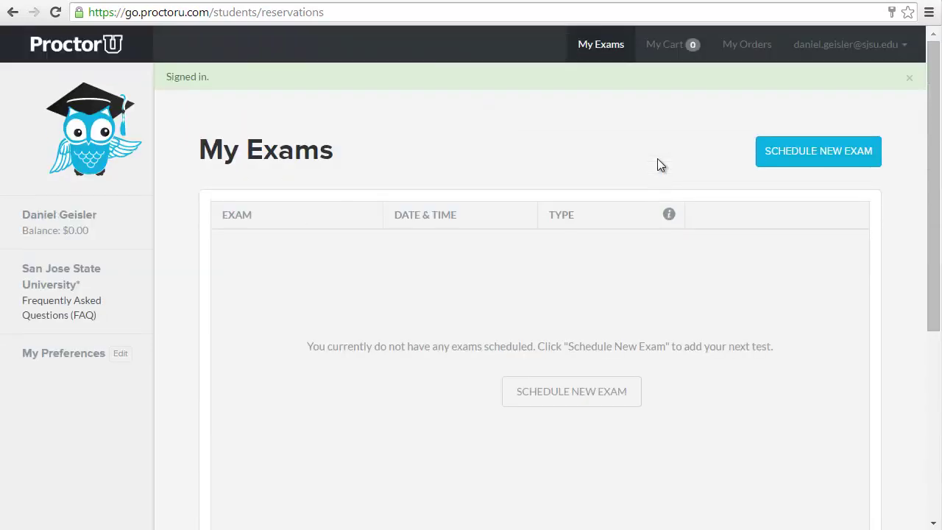
click(788, 168)
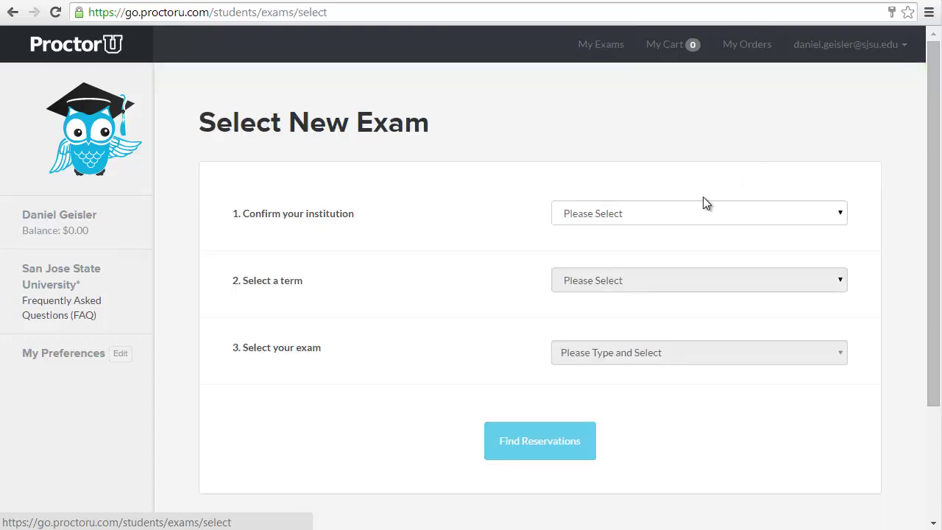
scroll(702, 196, down, 1)
click(656, 147)
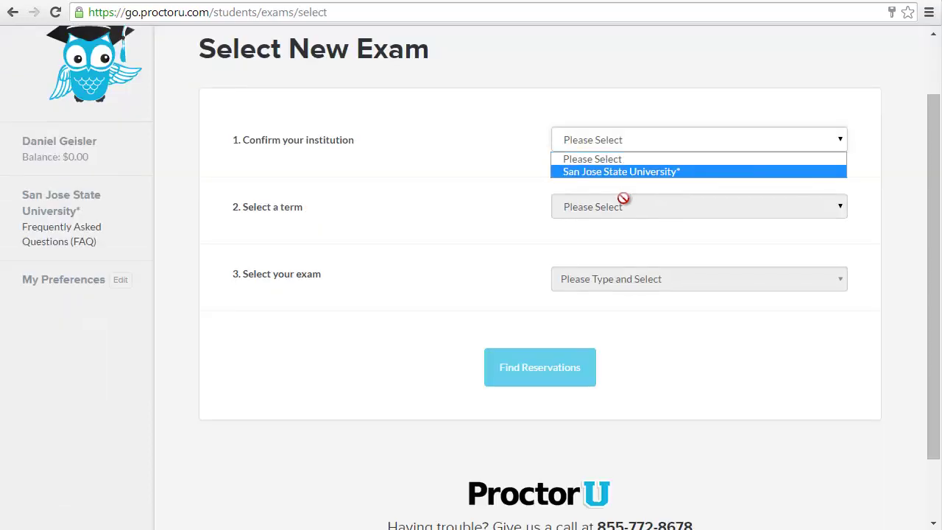
click(641, 171)
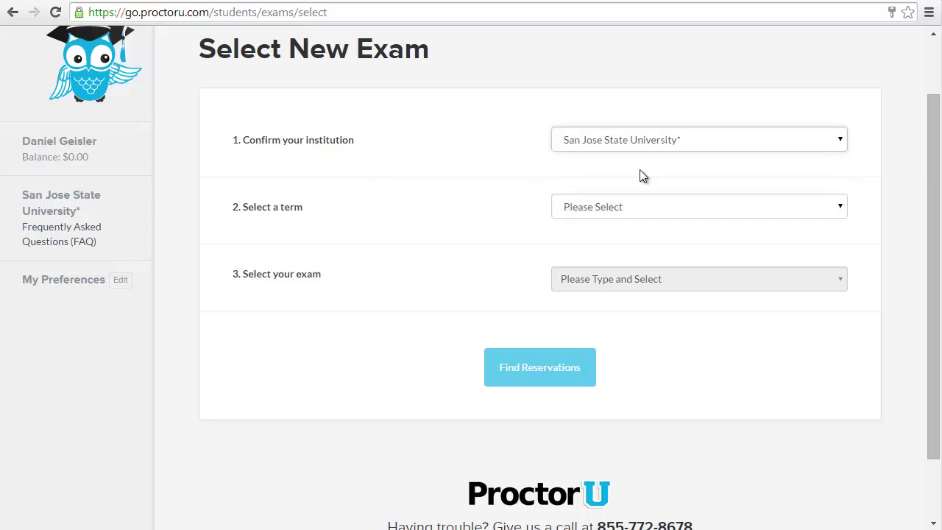
Choose the Spring 2015 term and the CMPE 279 - MIDTERM exam.
click(613, 209)
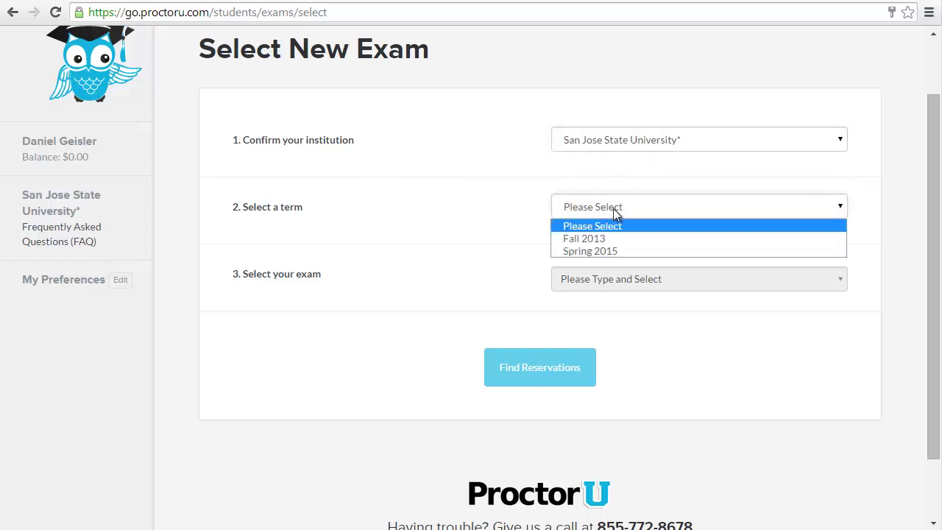
click(640, 251)
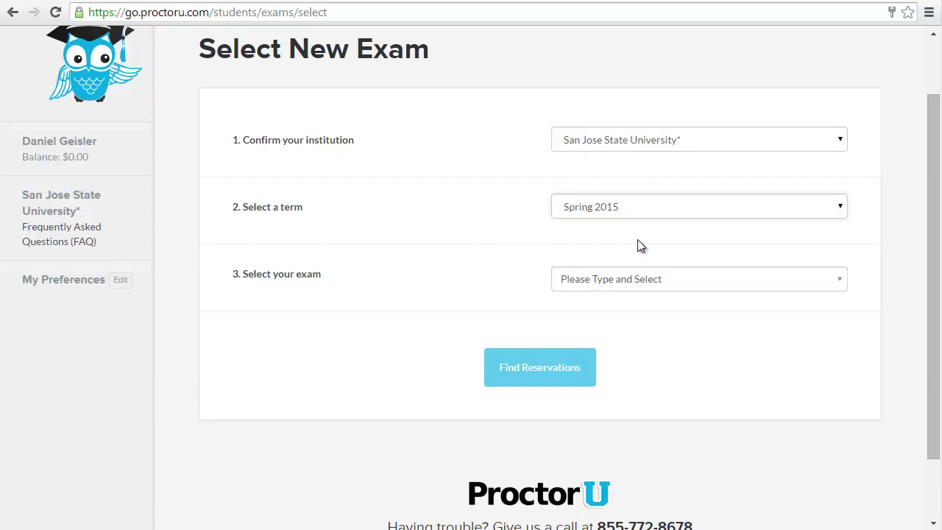
scroll(647, 228, down, 1)
click(665, 206)
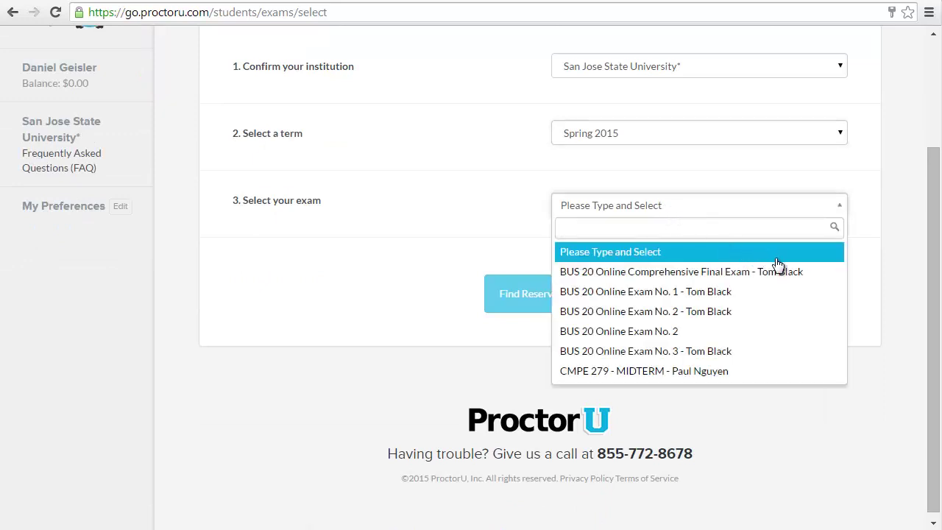
click(712, 371)
scroll(547, 303, up, 1)
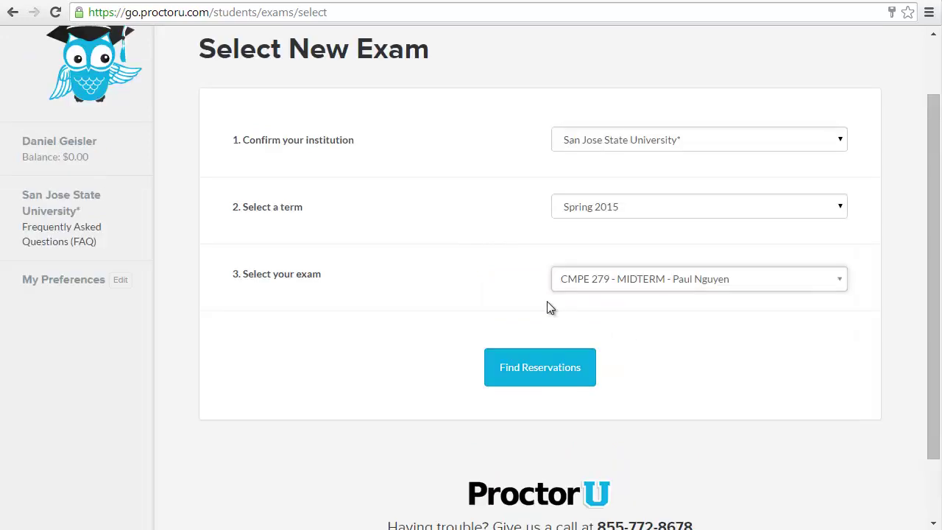
Find reservations for the selected exam and look through the bookable time slots.
click(540, 367)
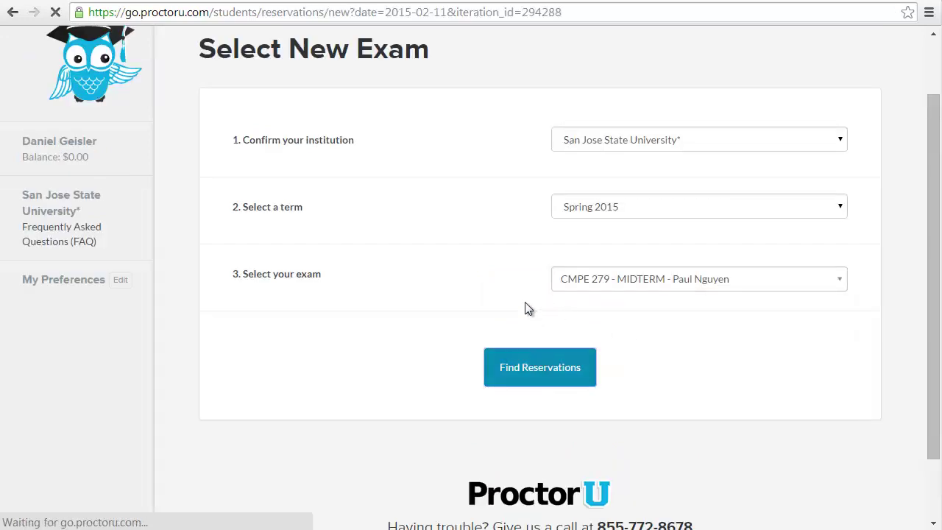
scroll(593, 248, down, 1)
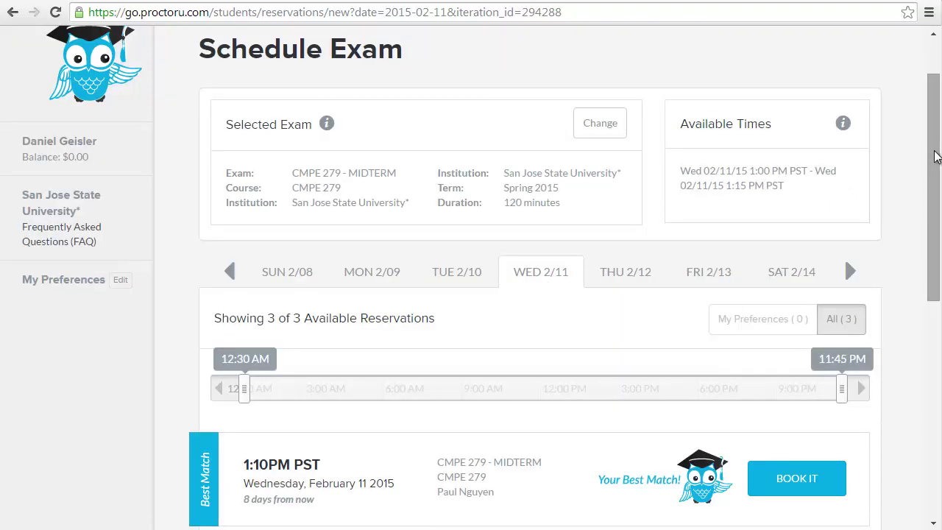
drag(935, 156, 924, 320)
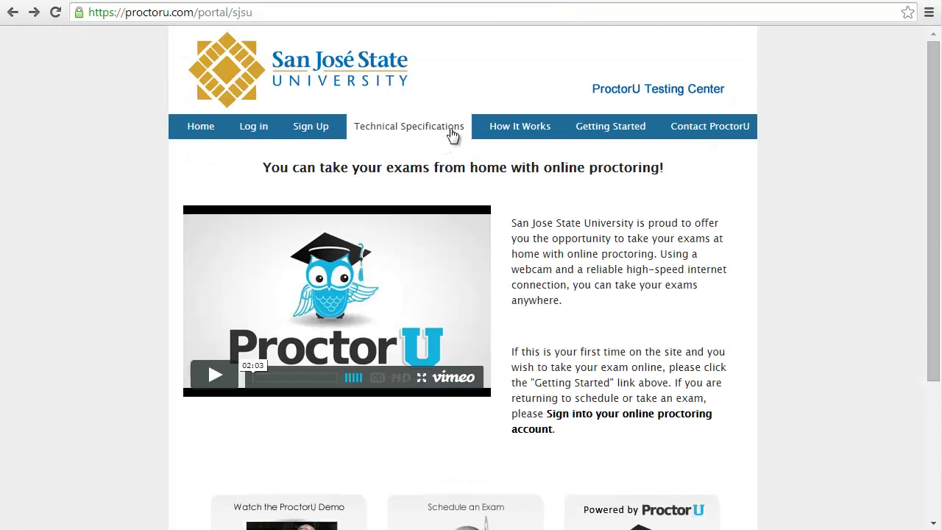
Open the equipment test from the portal's Technical Specifications page and review the system checks and live technician help form.
click(454, 132)
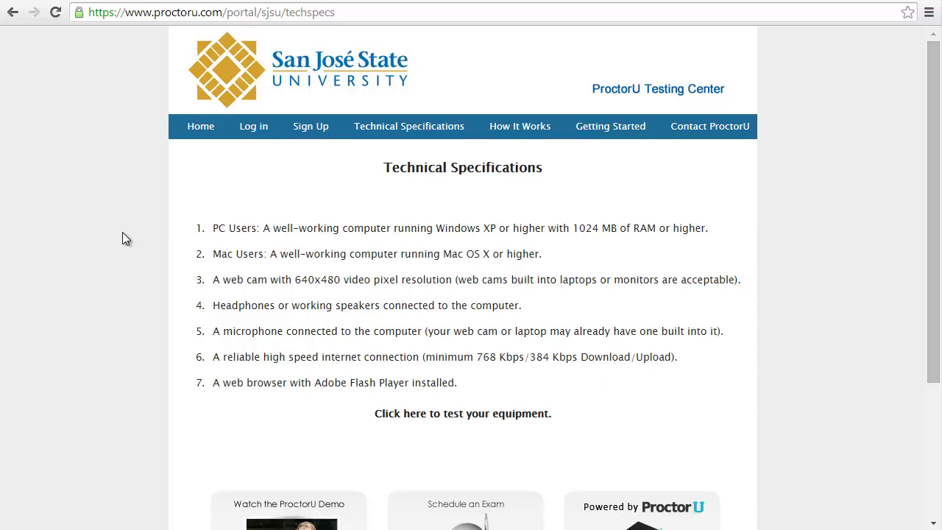
click(426, 416)
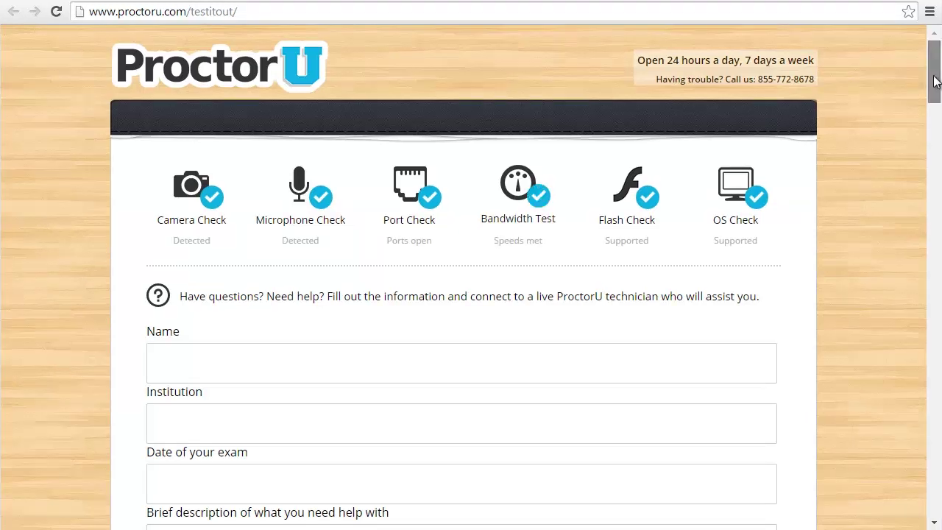
drag(932, 80, 934, 103)
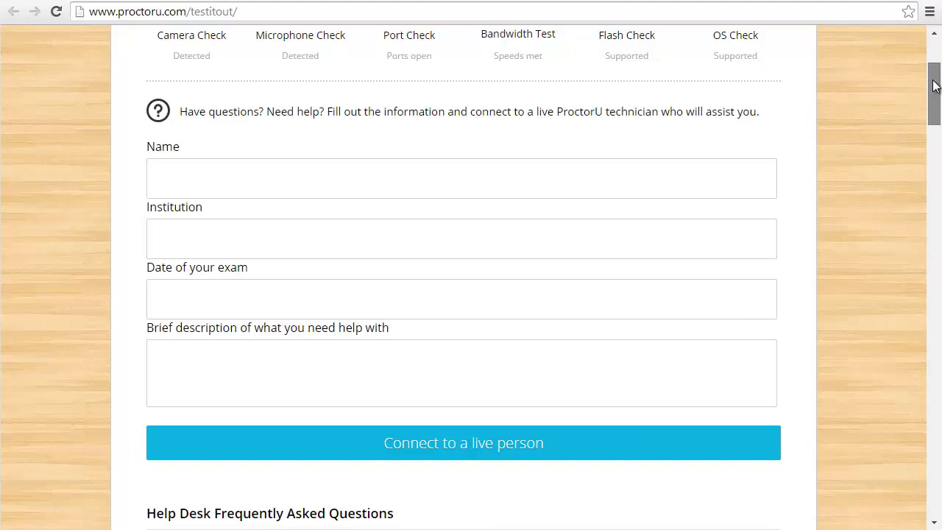
drag(932, 86, 933, 146)
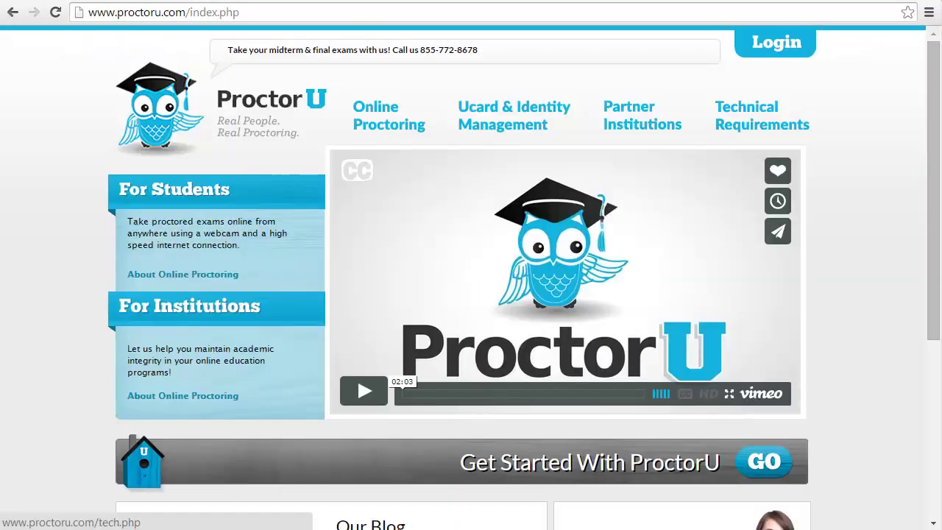
Open the Technical Requirements page and review the hardware minimums, compatible browsers, plugins, unsupported platforms and notes.
click(761, 115)
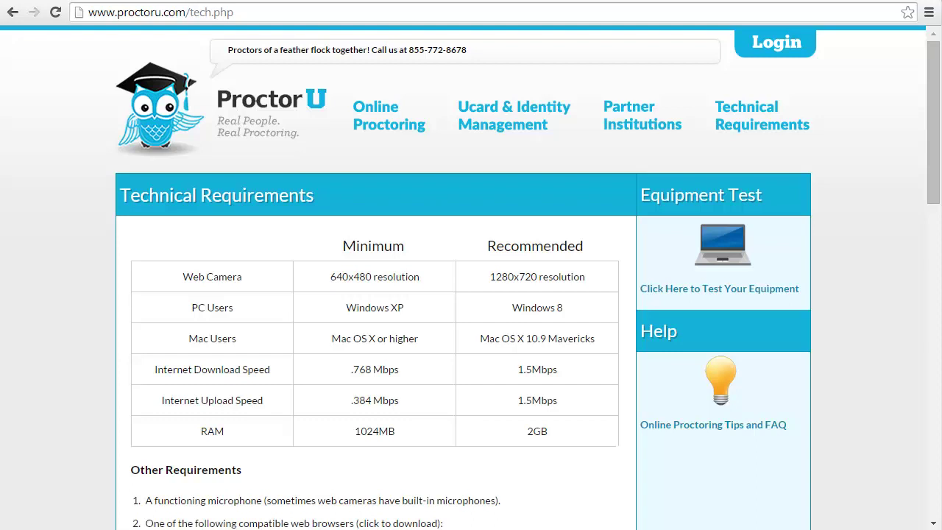
scroll(471, 294, down, 3)
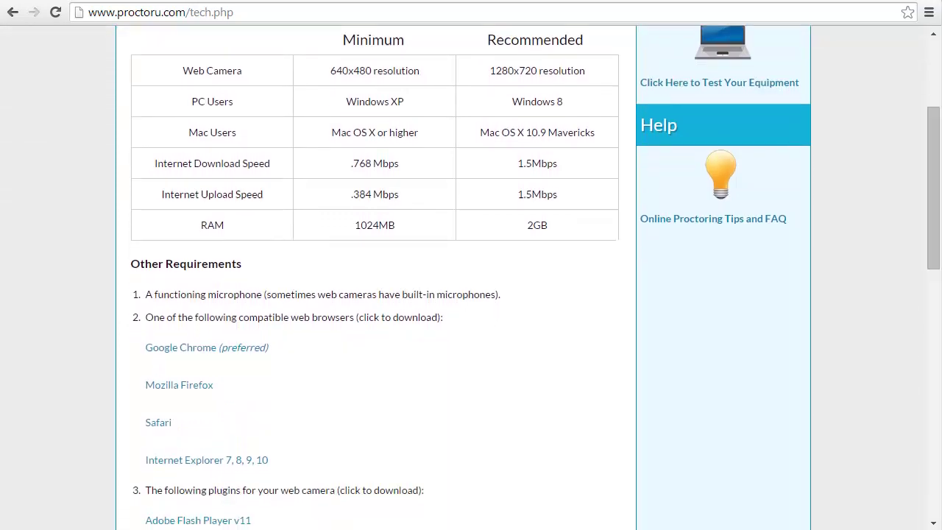
scroll(471, 295, down, 1)
scroll(471, 294, down, 2)
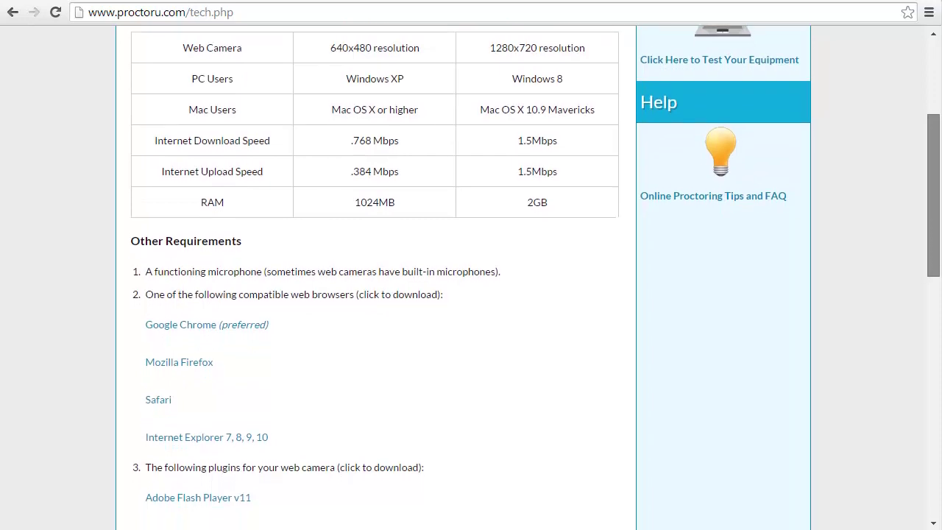
scroll(471, 295, down, 2)
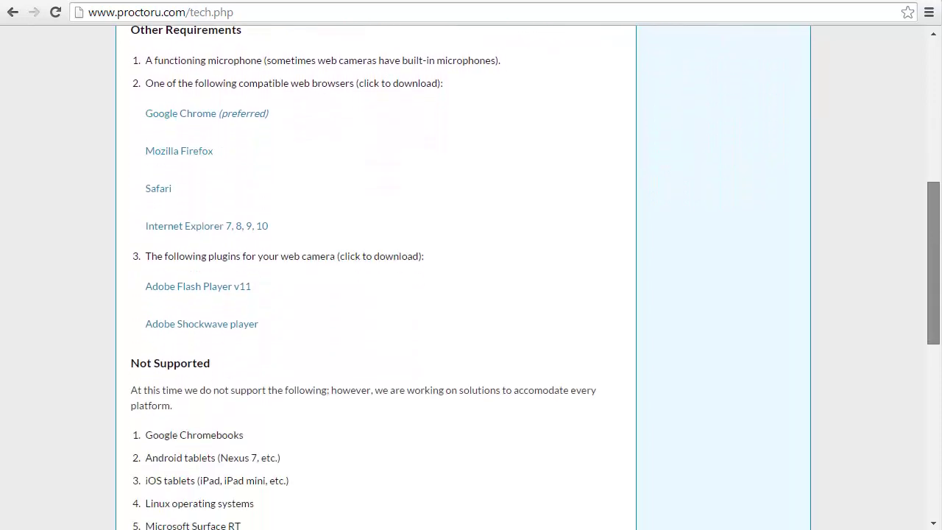
scroll(471, 294, down, 3)
scroll(471, 294, down, 1)
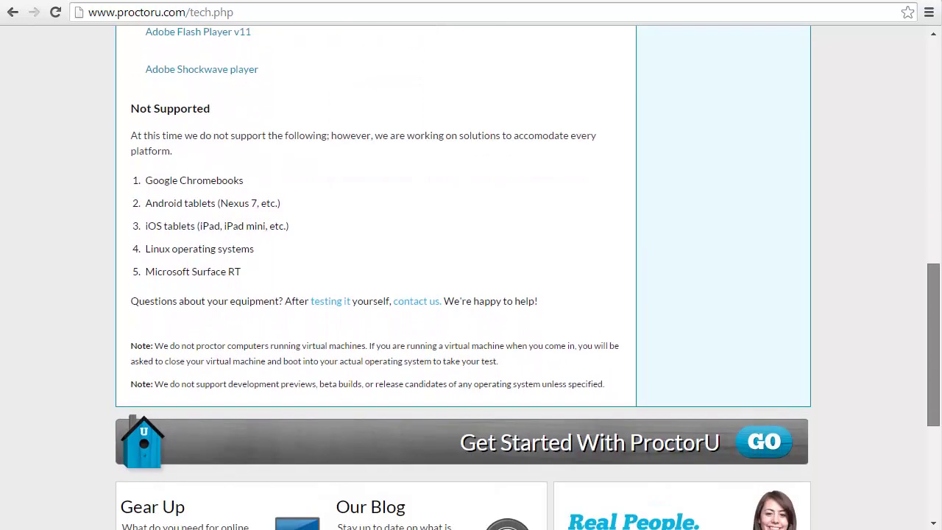